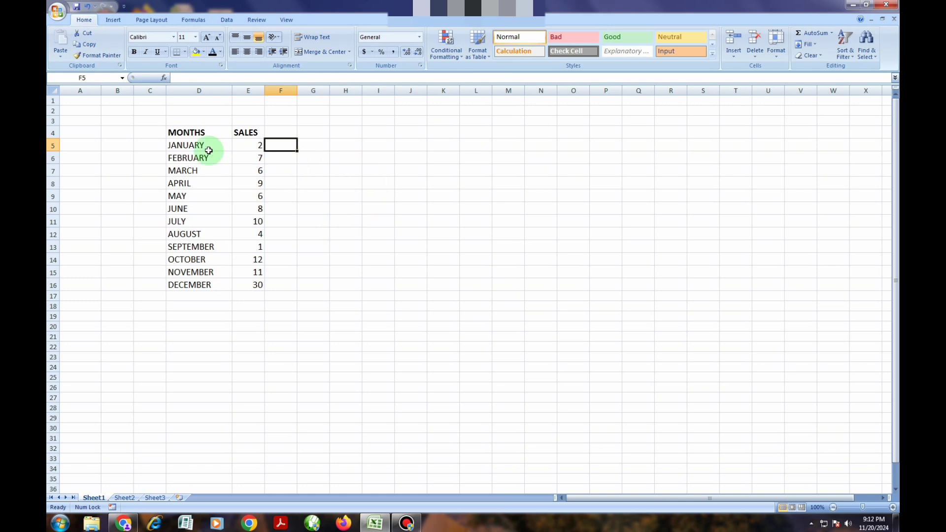
Step: Insert a 2-D clustered column chart of the month and sales data in D5:E16 and place it below the table
{"action": "left_click", "coordinate": [177, 144]}
{"action": "left_click_drag", "start_coordinate": [176, 144], "coordinate": [260, 284]}
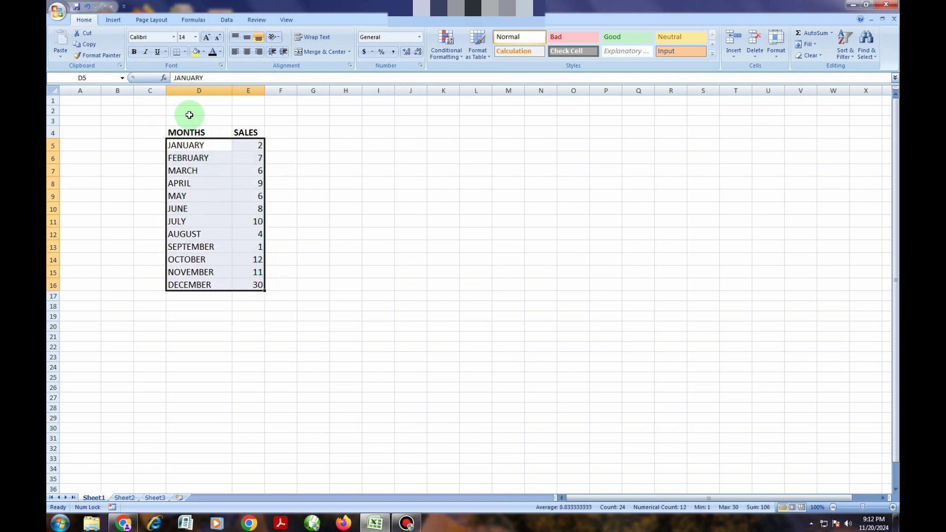
{"action": "left_click", "coordinate": [111, 20]}
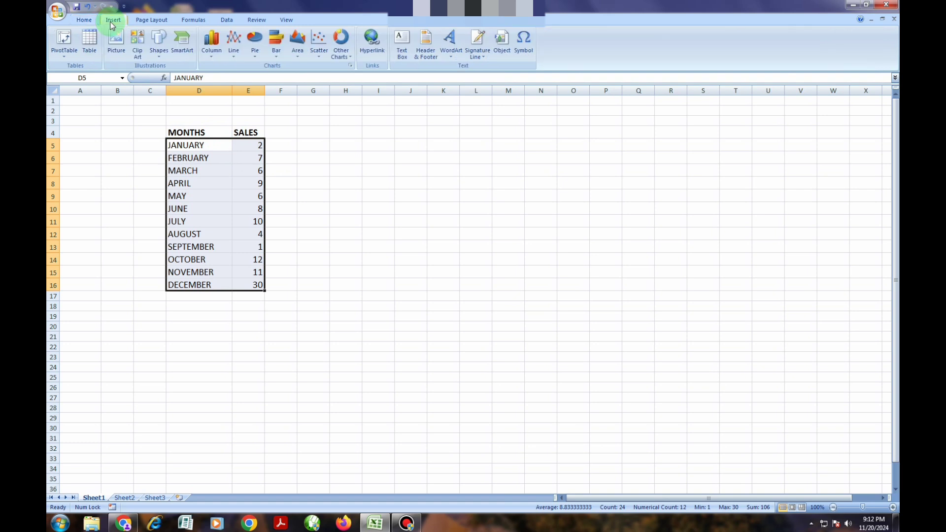
{"action": "left_click", "coordinate": [213, 60]}
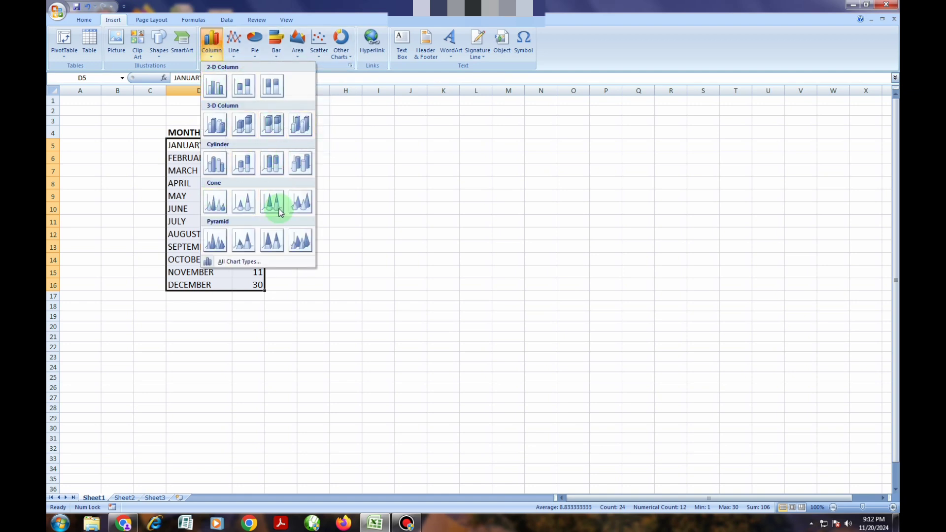
{"action": "left_click", "coordinate": [216, 92]}
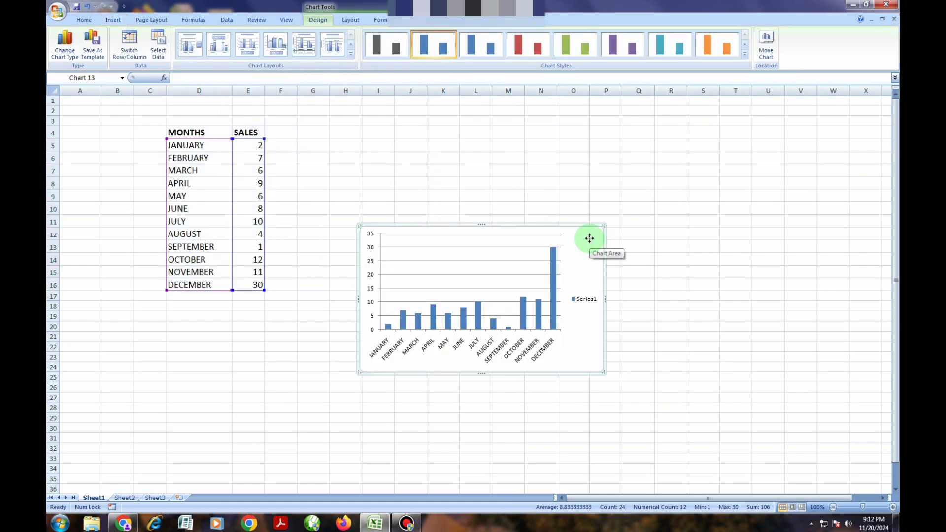
{"action": "left_click_drag", "start_coordinate": [589, 239], "coordinate": [299, 338]}
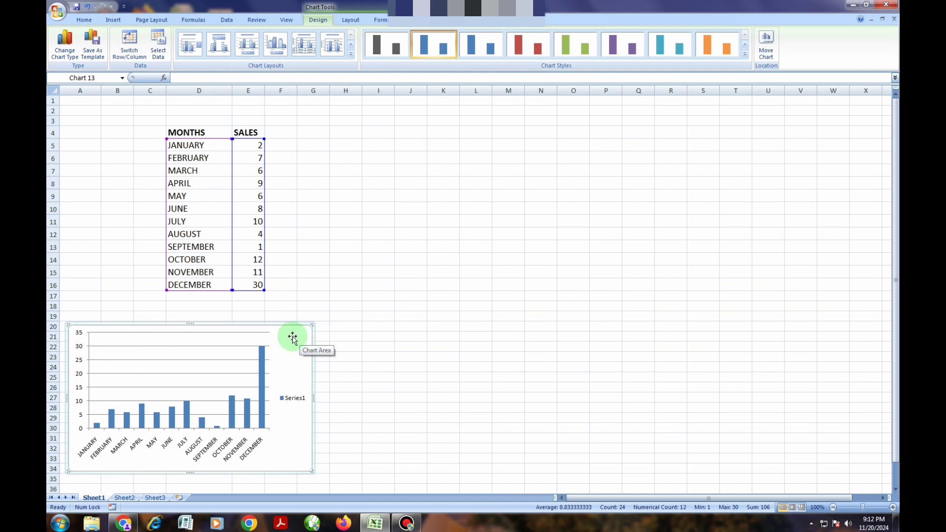
{"action": "mouse_move", "coordinate": [293, 337]}
{"action": "left_mouse_down"}
{"action": "mouse_move", "coordinate": [389, 340]}
{"action": "mouse_move", "coordinate": [300, 341]}
{"action": "left_mouse_up"}
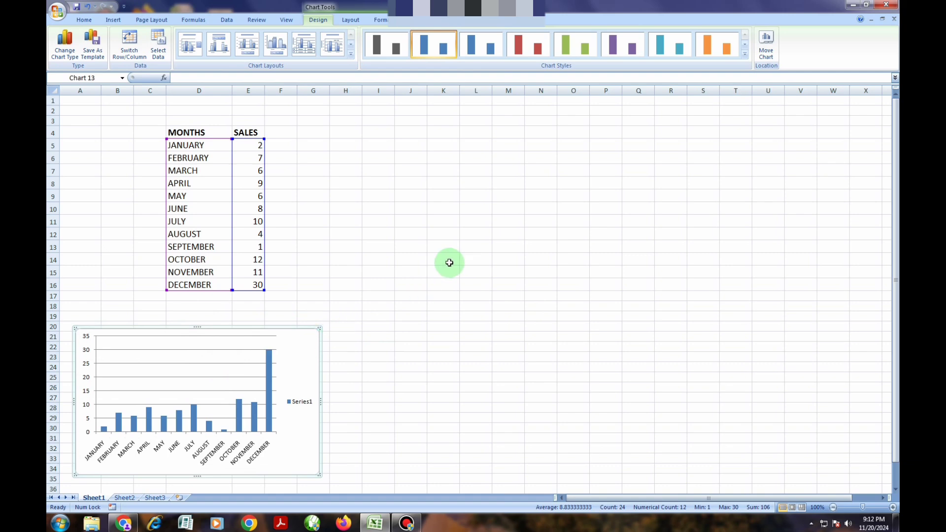
Step: Apply the chart style with red columns on a black background to the column chart
{"action": "left_click", "coordinate": [745, 54]}
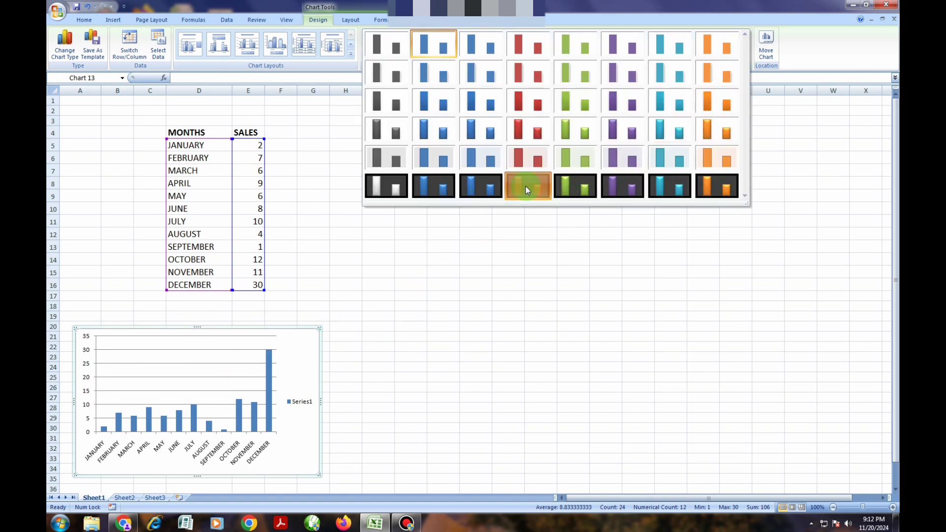
{"action": "left_click", "coordinate": [525, 185]}
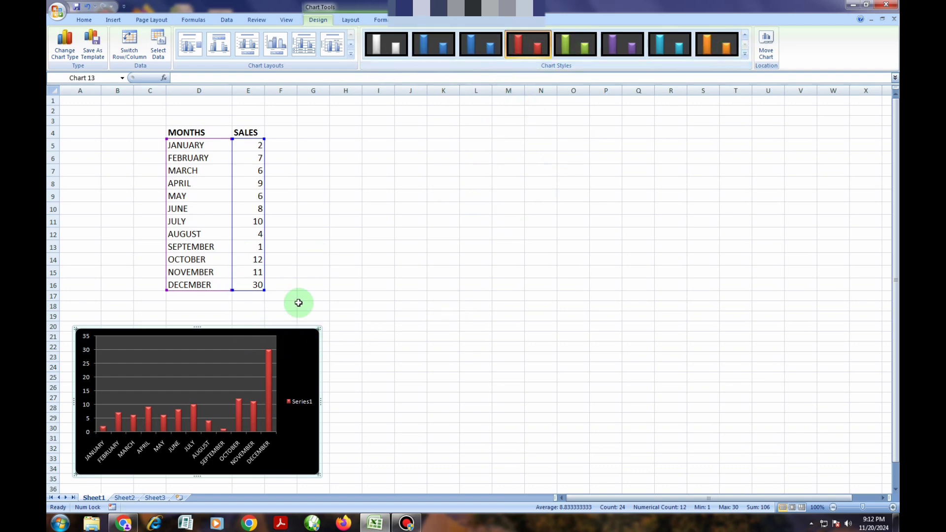
{"action": "left_click", "coordinate": [350, 311]}
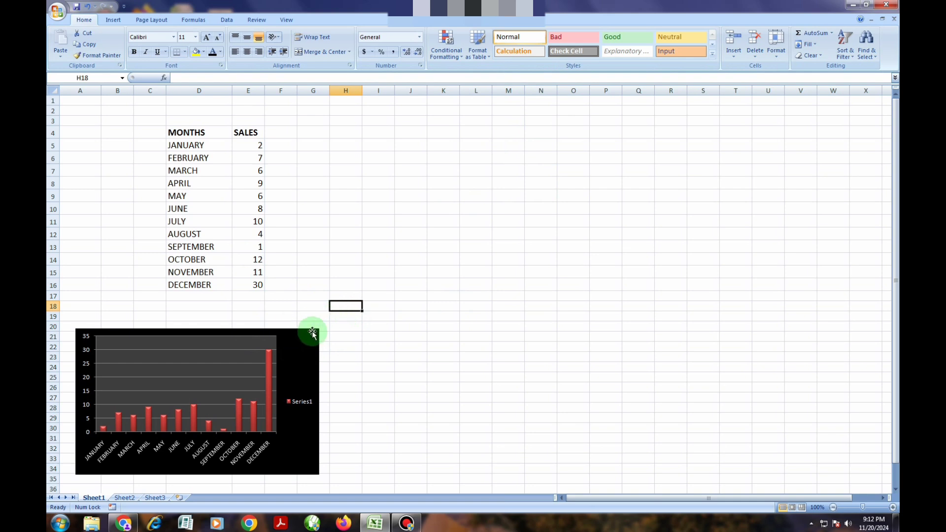
{"action": "left_click", "coordinate": [375, 211]}
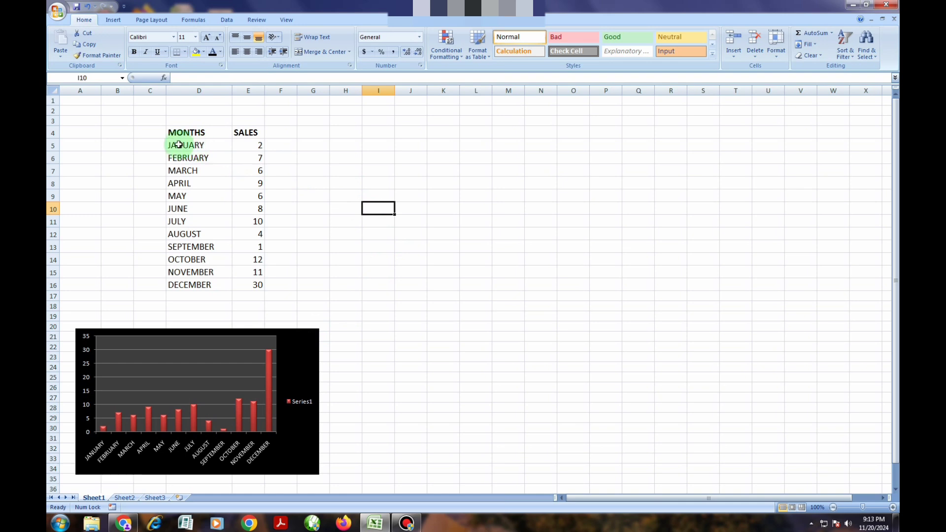
Step: Insert a 2-D stacked line chart of D5:E16 and place it to the right of the column chart
{"action": "left_click_drag", "start_coordinate": [177, 144], "coordinate": [257, 284]}
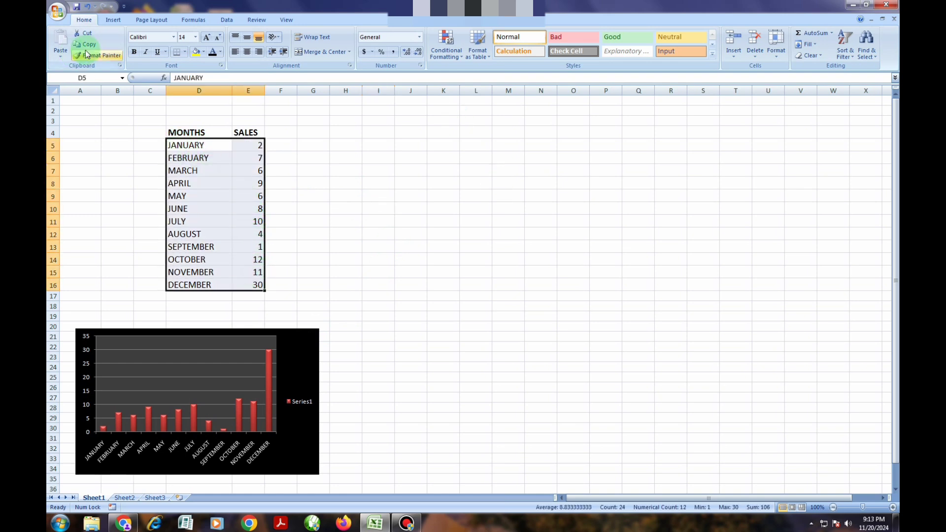
{"action": "left_click", "coordinate": [112, 21]}
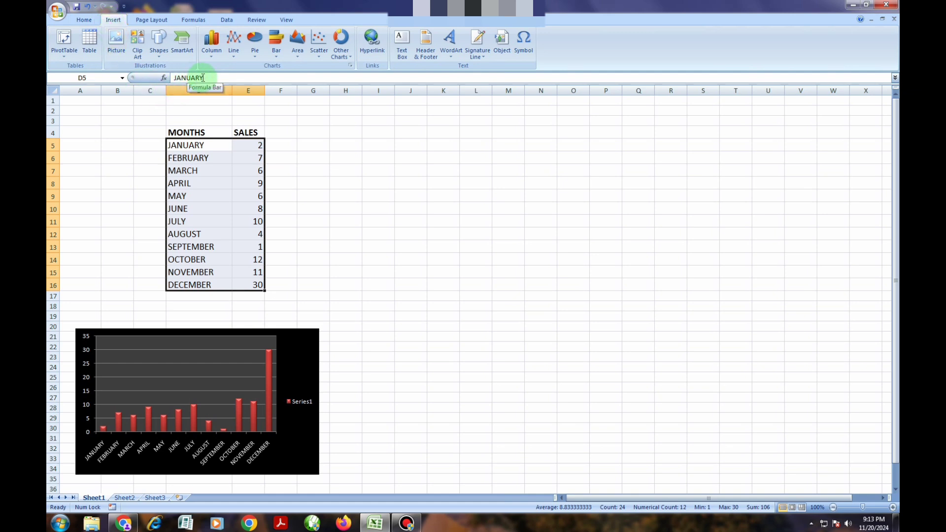
{"action": "left_click", "coordinate": [235, 62]}
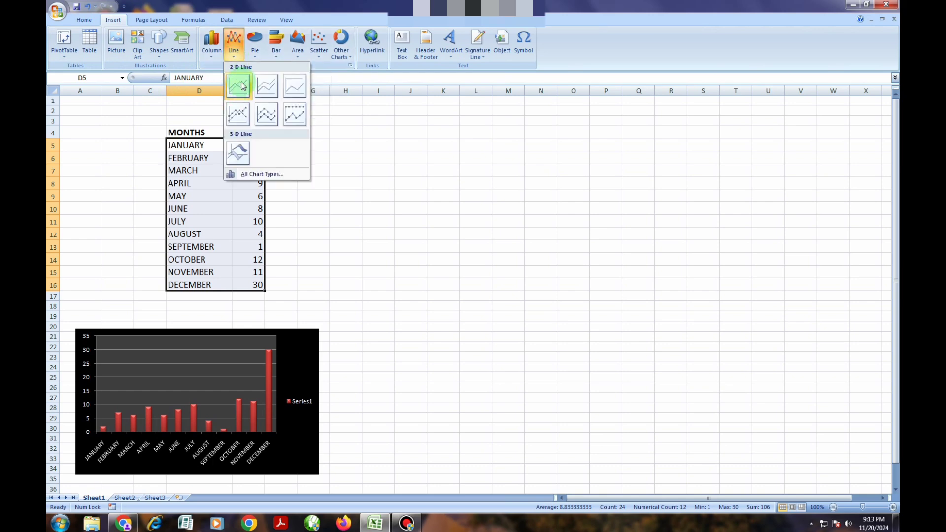
{"action": "left_click", "coordinate": [272, 87]}
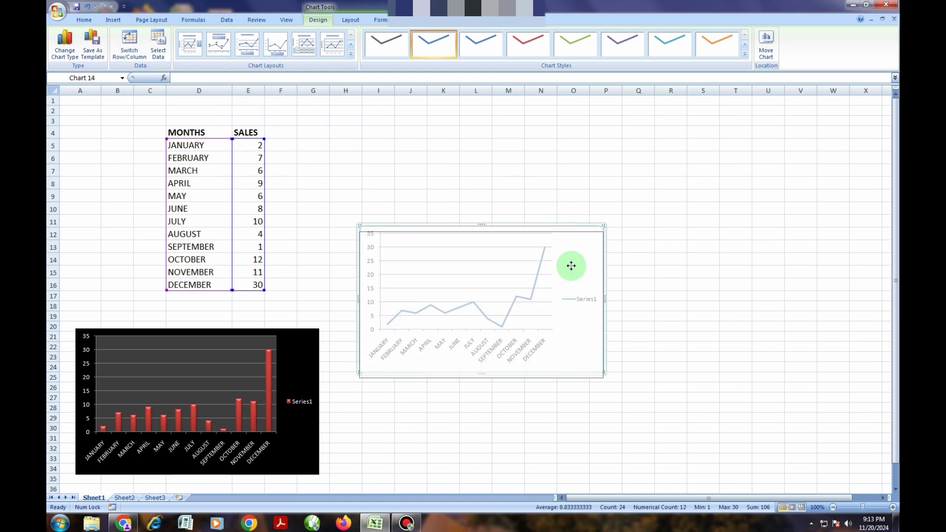
{"action": "left_click_drag", "start_coordinate": [571, 265], "coordinate": [555, 368]}
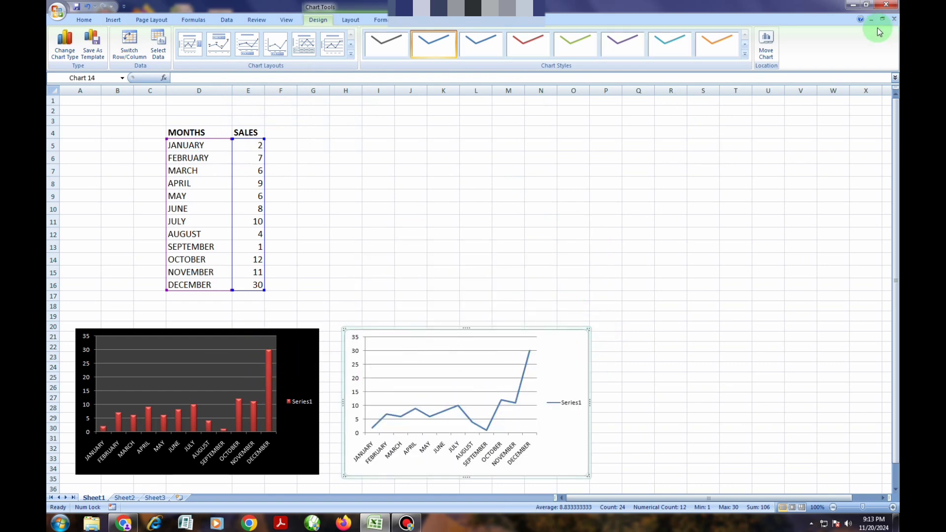
Step: Give the line chart the black style with a teal line and move it slightly closer to the column chart
{"action": "left_click", "coordinate": [745, 54]}
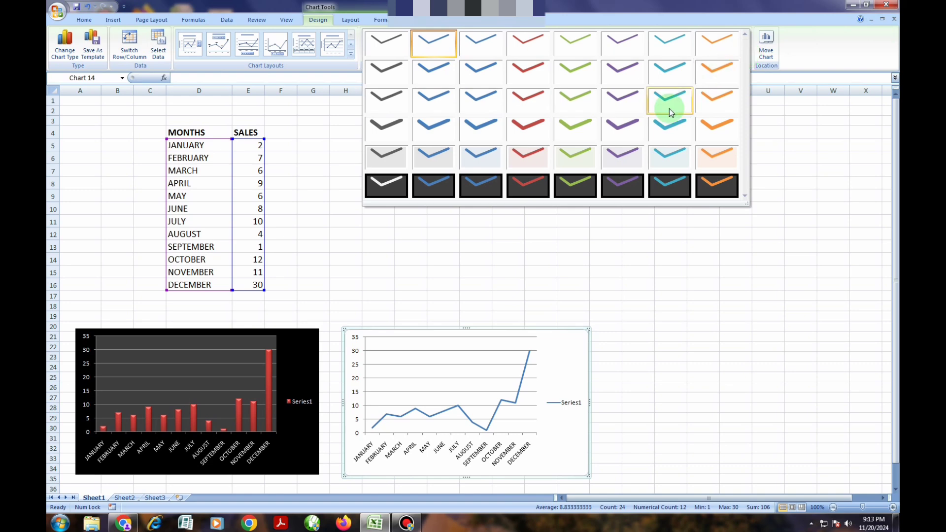
{"action": "left_click", "coordinate": [666, 188]}
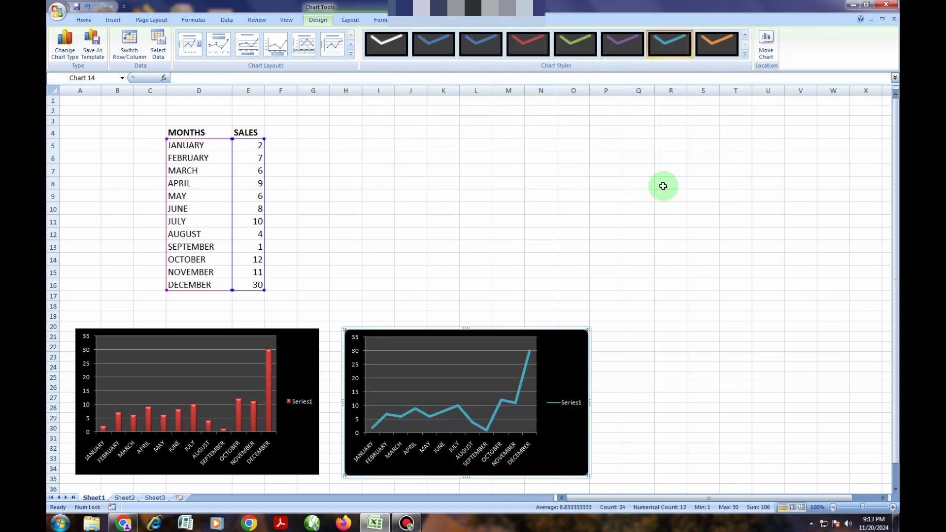
{"action": "left_click_drag", "start_coordinate": [576, 347], "coordinate": [563, 348]}
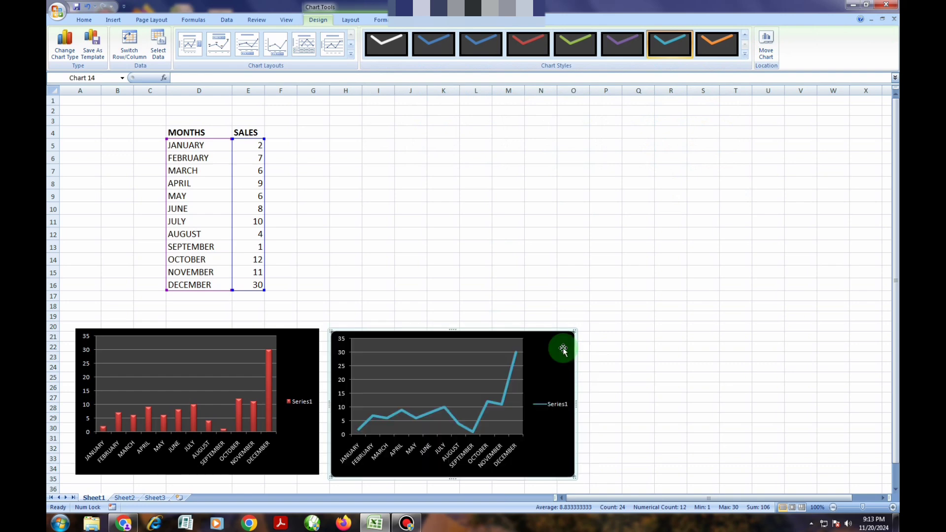
{"action": "left_click", "coordinate": [636, 316]}
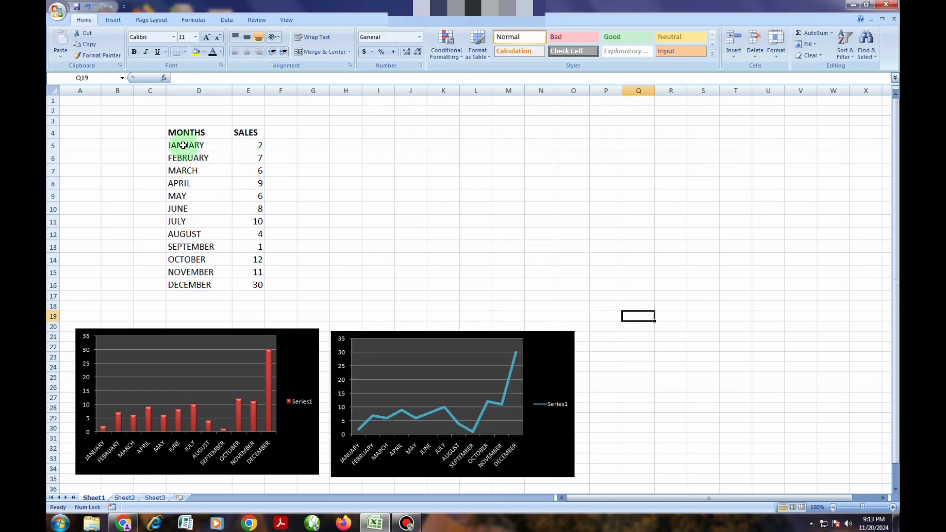
Step: Insert a 2-D pie chart of D5:E16 and place it beside the data table, above the line chart
{"action": "left_click_drag", "start_coordinate": [186, 147], "coordinate": [246, 282]}
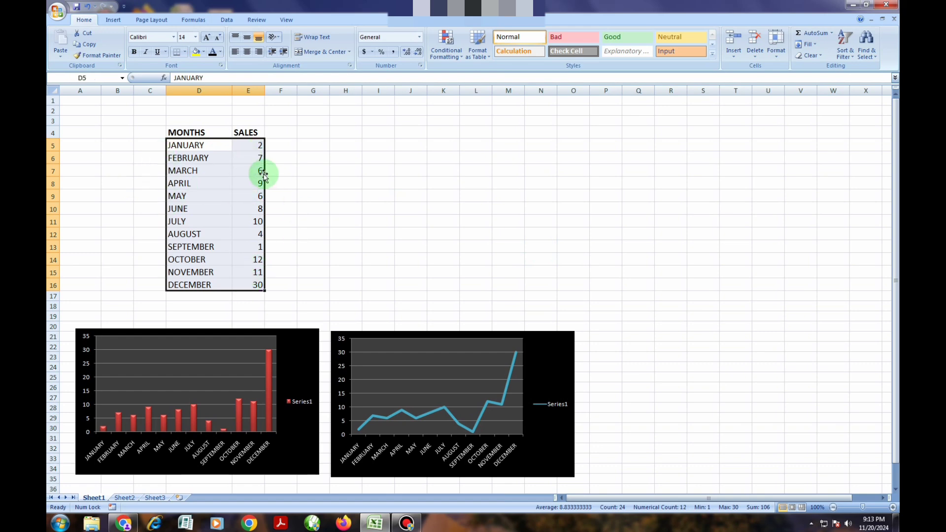
{"action": "left_click", "coordinate": [111, 21]}
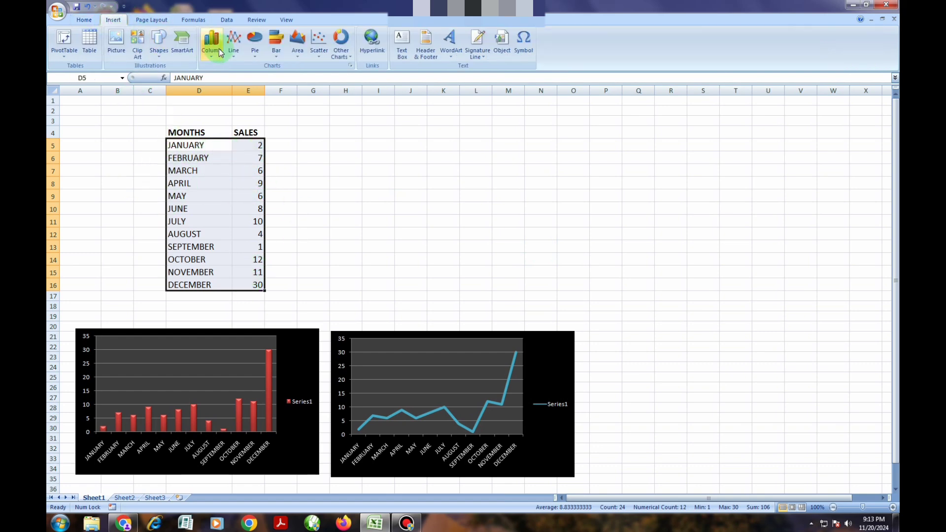
{"action": "left_click", "coordinate": [254, 55]}
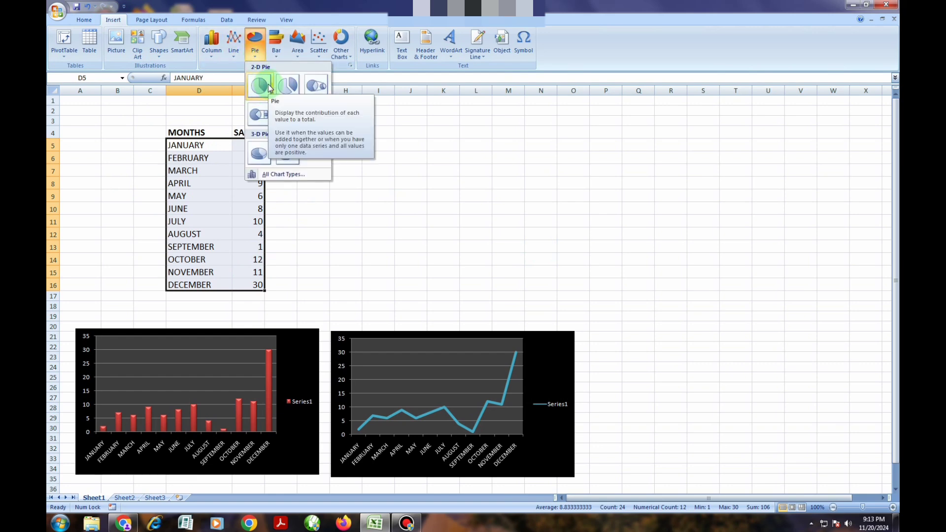
{"action": "left_click", "coordinate": [258, 87]}
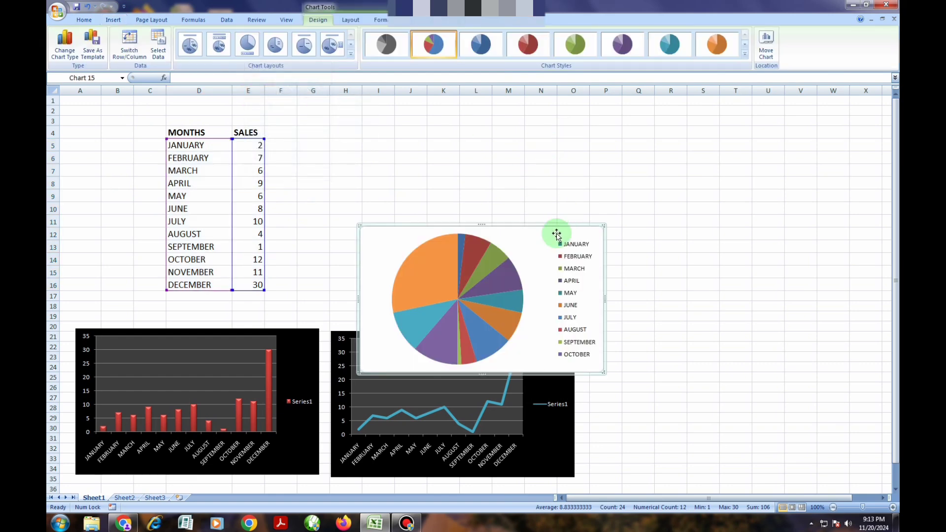
{"action": "left_click_drag", "start_coordinate": [542, 236], "coordinate": [515, 144]}
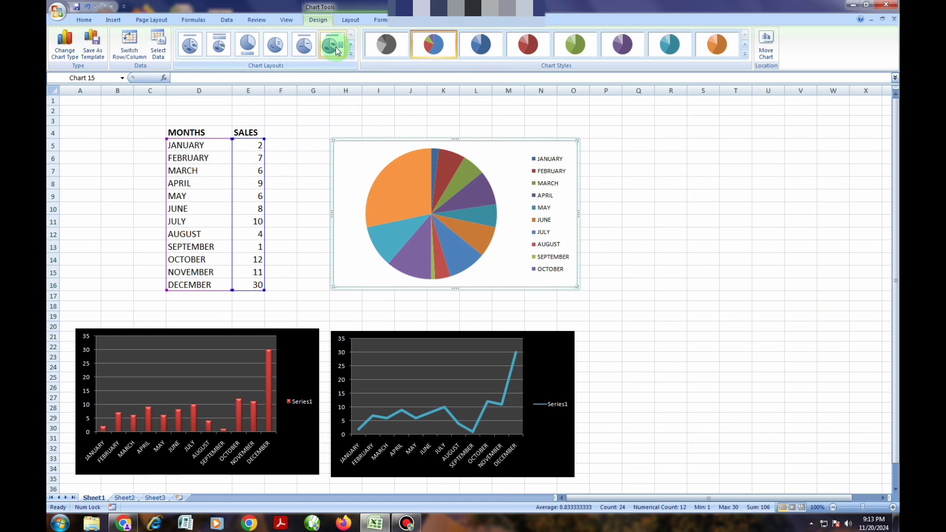
Step: Apply the pie chart layout with a title, percentage labels and side legend, and title the chart "monthly sales"
{"action": "left_click", "coordinate": [335, 46]}
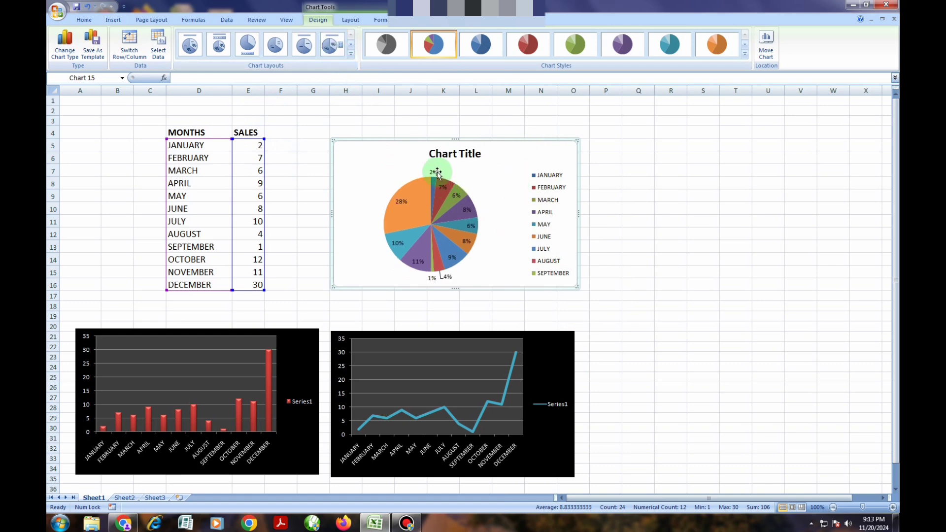
{"action": "mouse_move", "coordinate": [431, 201]}
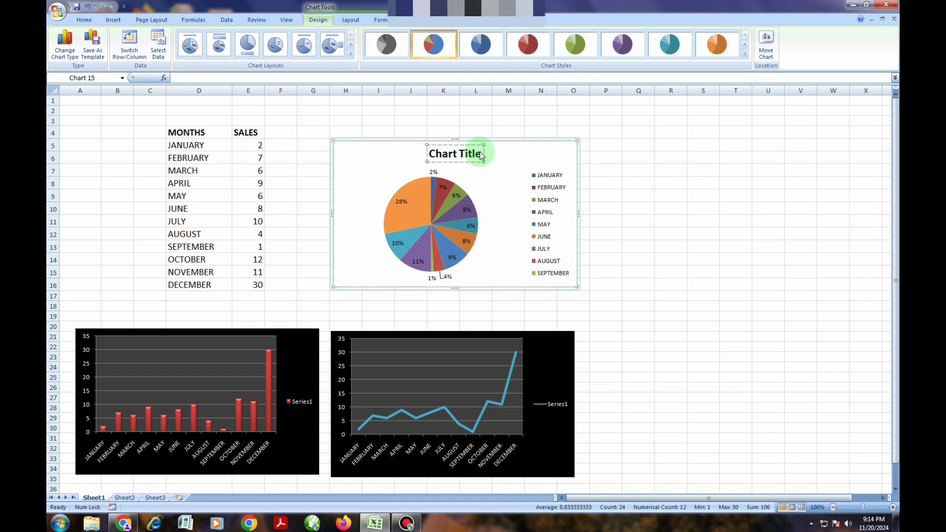
{"action": "key", "text": "BackSpace"}
{"action": "key", "text": "BackSpace"}
{"action": "key", "text": "BackSpace"}
{"action": "key", "text": "BackSpace"}
{"action": "key", "text": "BackSpace"}
{"action": "key", "text": "BackSpace"}
{"action": "key", "text": "BackSpace"}
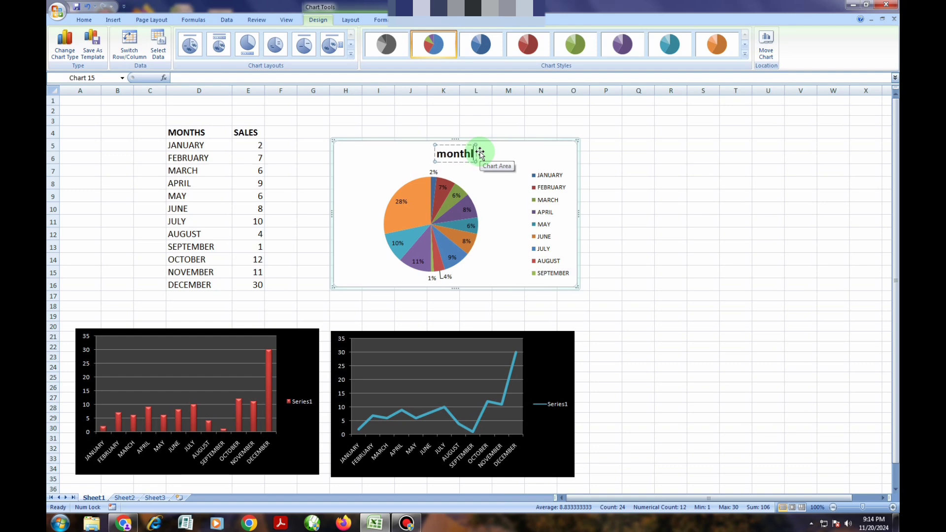
{"action": "type", "text": "sal"}
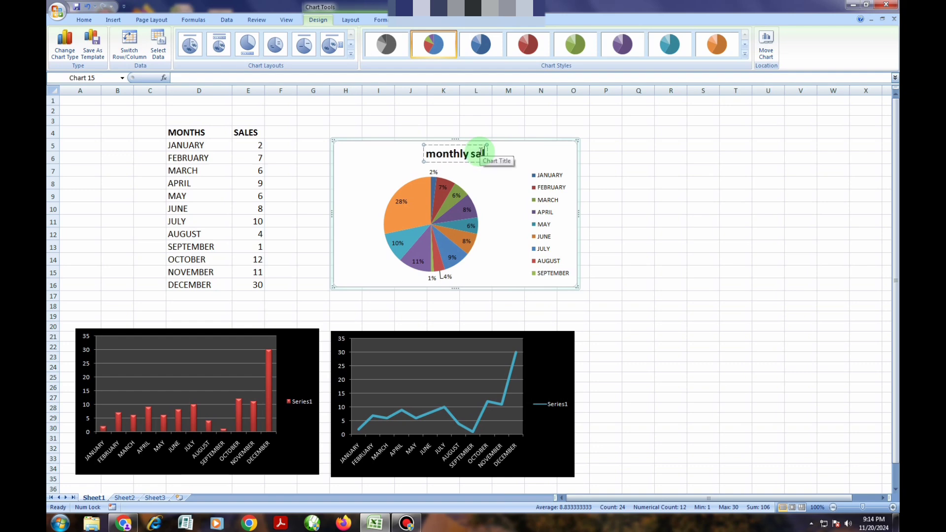
{"action": "type", "text": "es"}
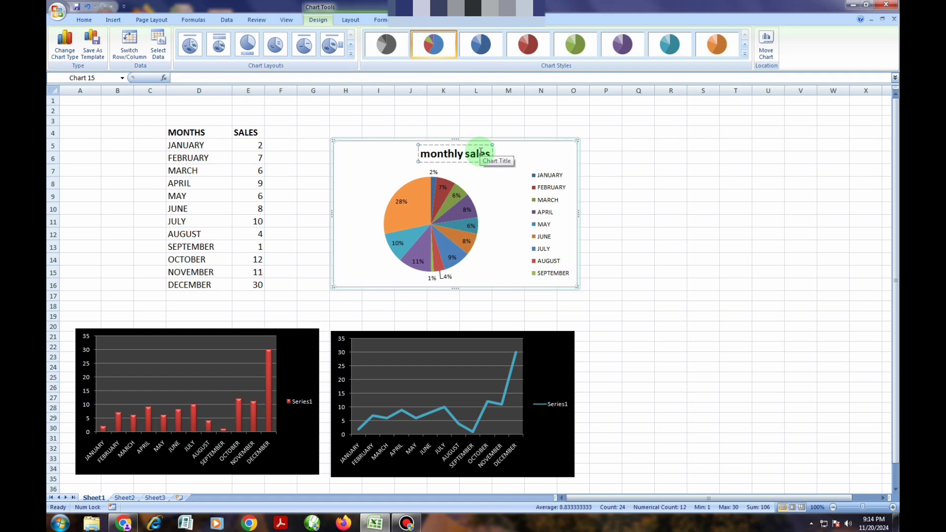
{"action": "left_click", "coordinate": [606, 159]}
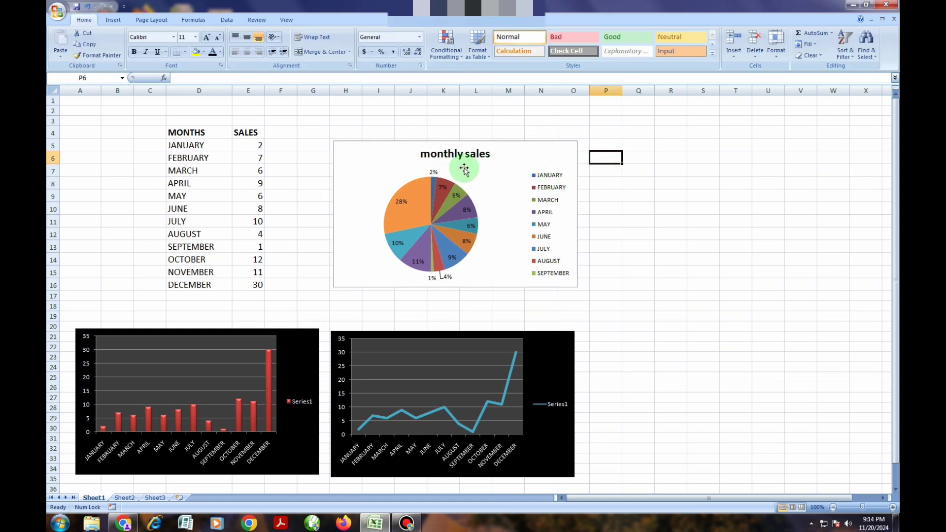
Step: Fill the pie chart's background with the standard yellow color
{"action": "left_click", "coordinate": [537, 149]}
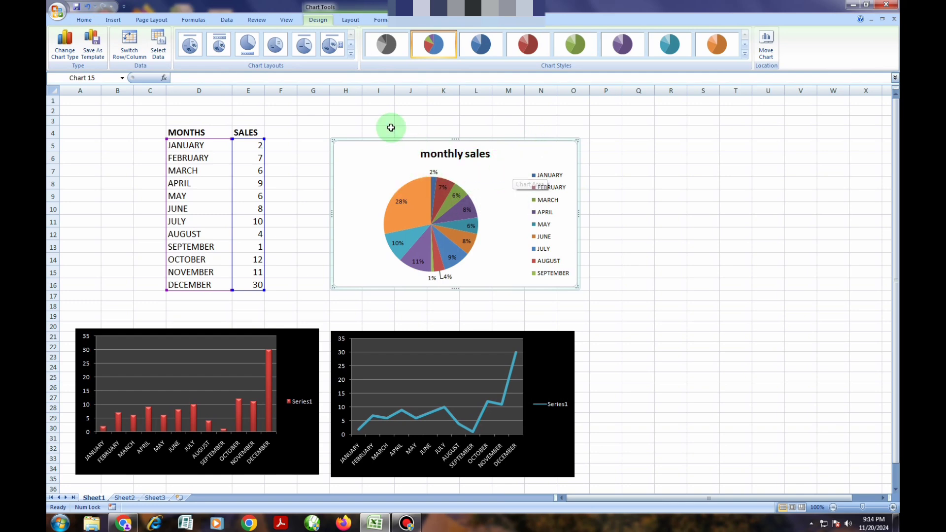
{"action": "left_click", "coordinate": [376, 21]}
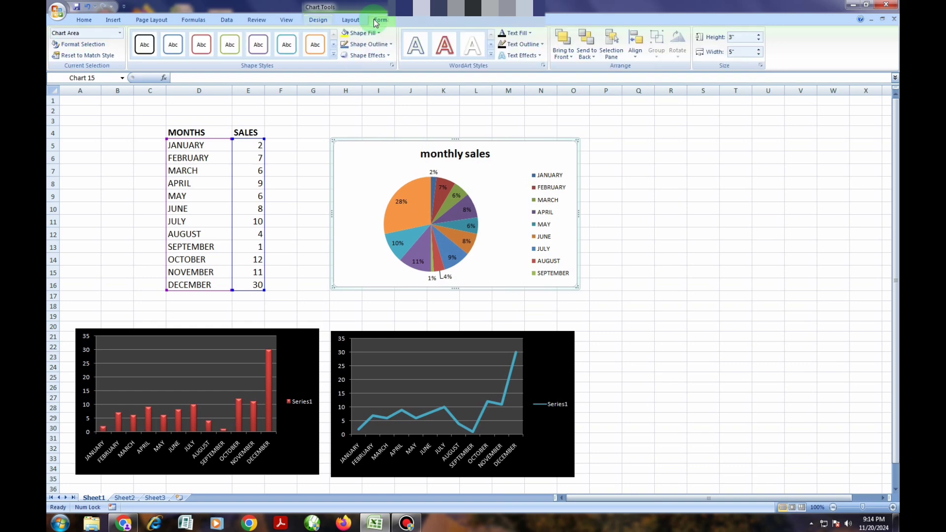
{"action": "left_click", "coordinate": [379, 33]}
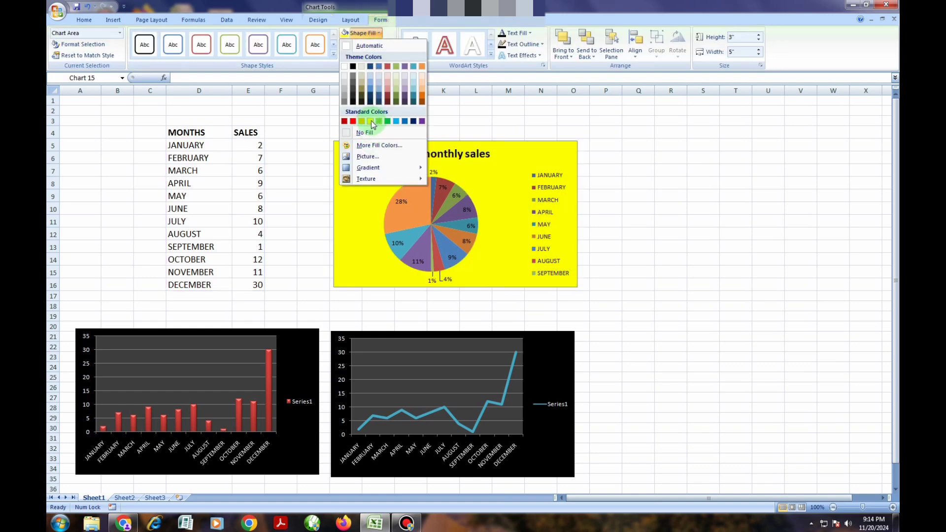
{"action": "left_click", "coordinate": [371, 121]}
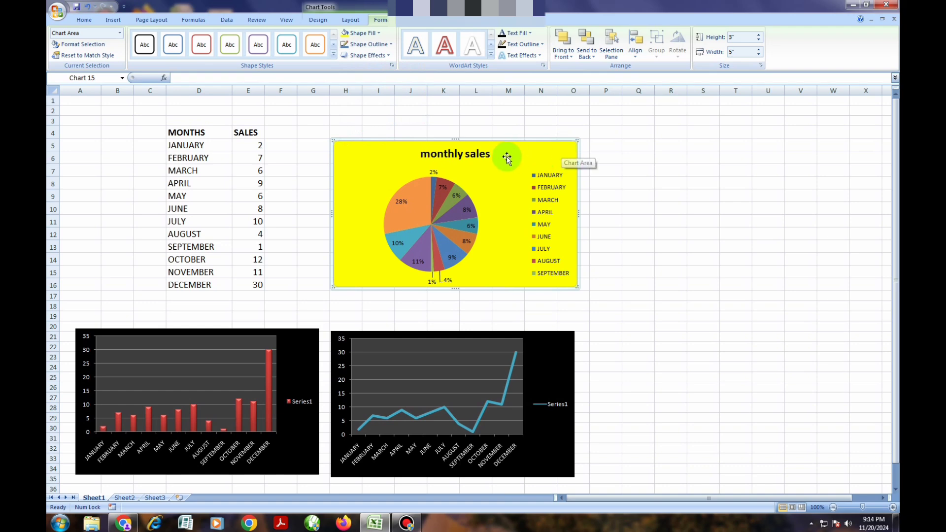
{"action": "left_click", "coordinate": [649, 193]}
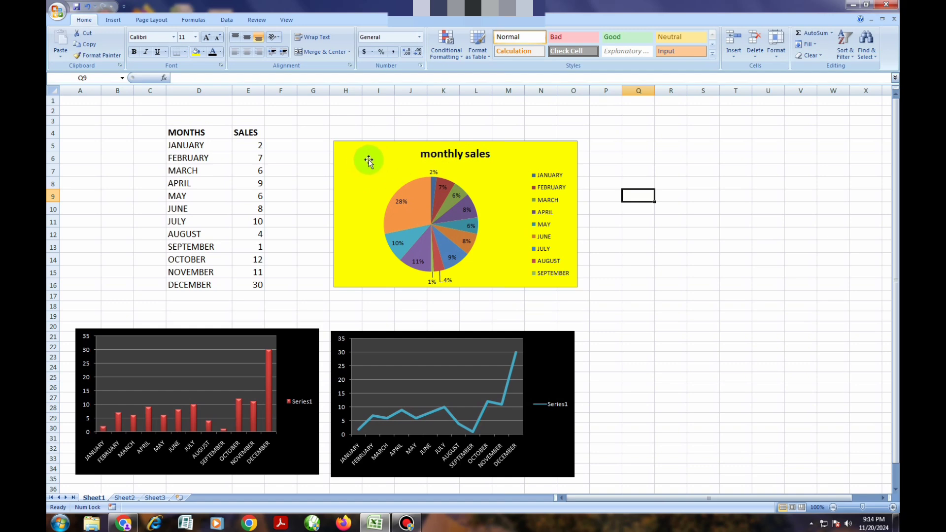
Step: Move the yellow pie chart slightly closer to the data table and deselect it
{"action": "left_click_drag", "start_coordinate": [392, 157], "coordinate": [383, 160]}
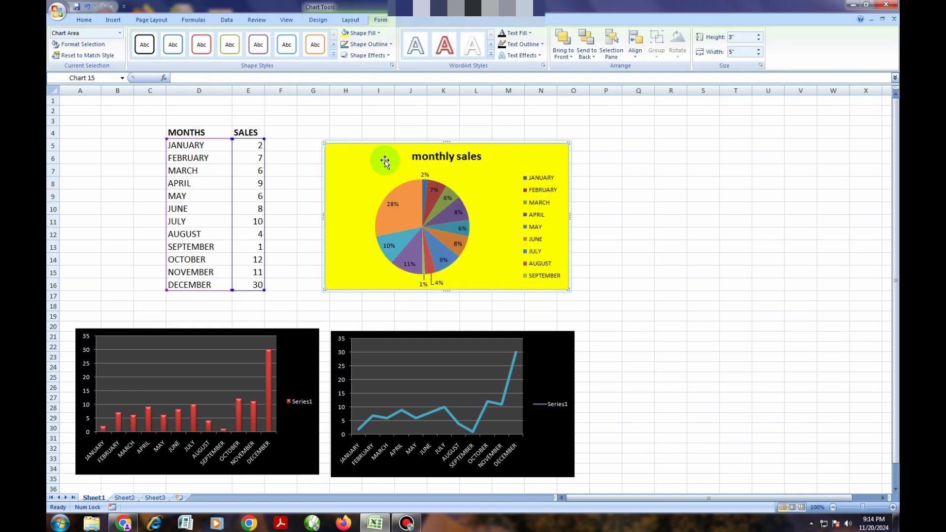
{"action": "left_click", "coordinate": [604, 166]}
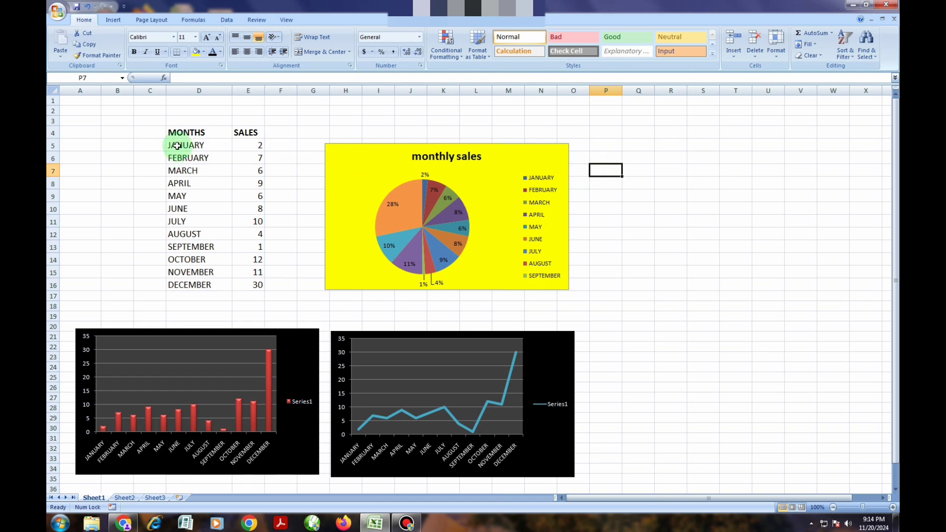
Step: Insert a stacked horizontal cylinder bar chart of D5:E16 and place it beside the pie chart, on the side away from the table
{"action": "left_click_drag", "start_coordinate": [175, 145], "coordinate": [239, 193]}
{"action": "left_click_drag", "start_coordinate": [256, 251], "coordinate": [257, 285]}
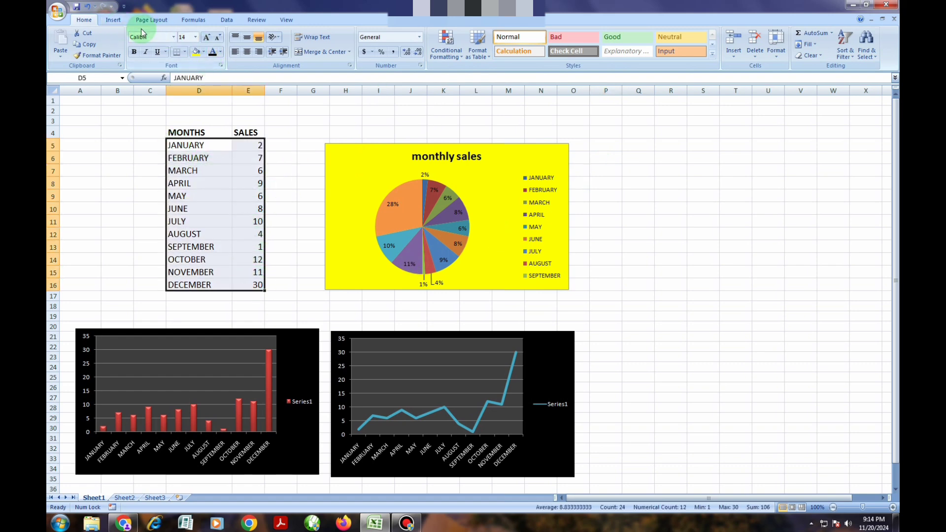
{"action": "left_click", "coordinate": [123, 20]}
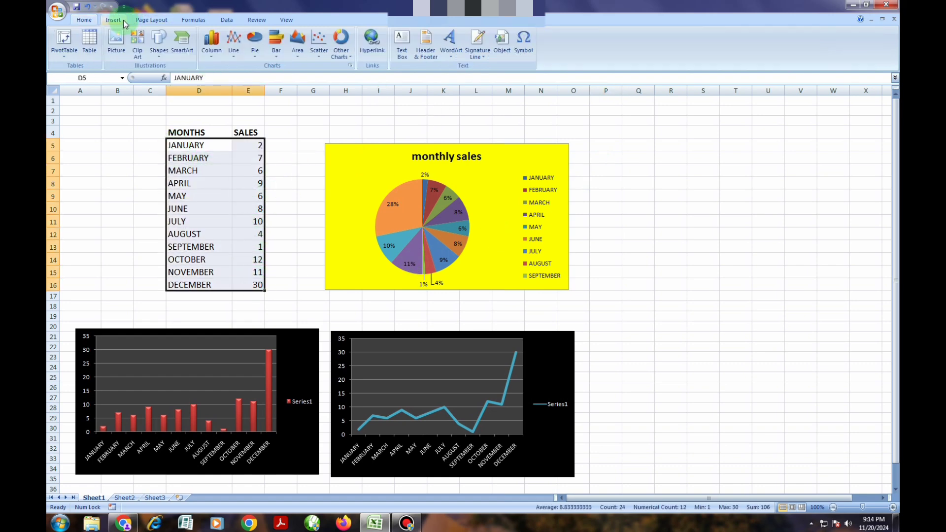
{"action": "left_click", "coordinate": [277, 63]}
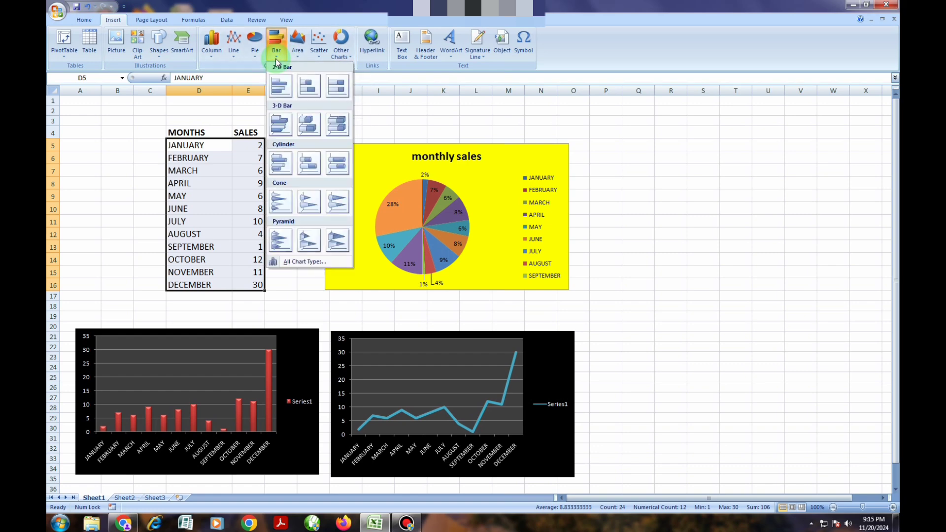
{"action": "left_click", "coordinate": [310, 167]}
{"action": "left_click_drag", "start_coordinate": [566, 252], "coordinate": [800, 176]}
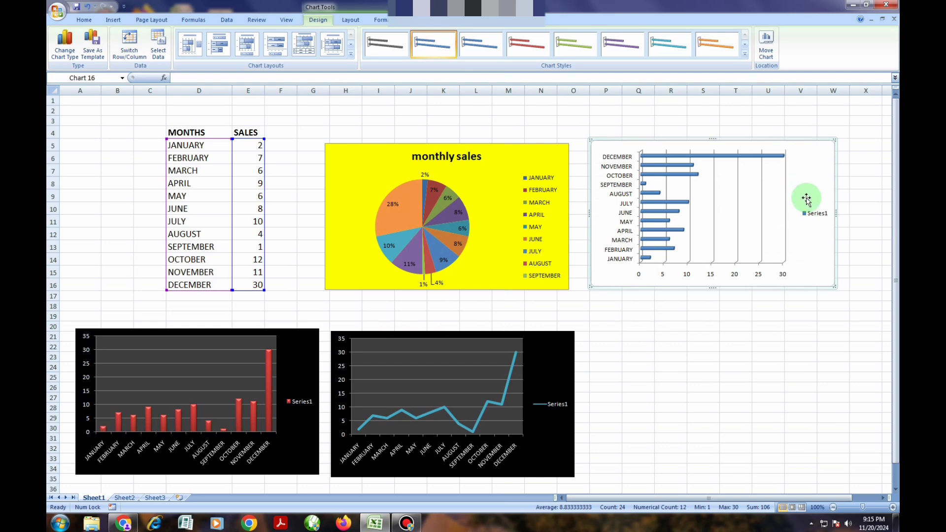
Step: Give the cylinder bar chart the black style with orange bars and deselect it
{"action": "left_click", "coordinate": [745, 55]}
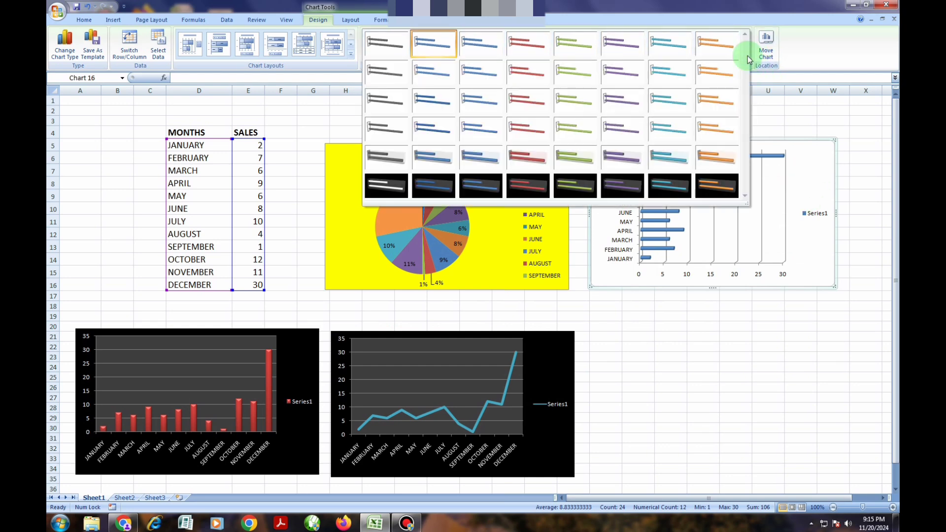
{"action": "left_click", "coordinate": [724, 192]}
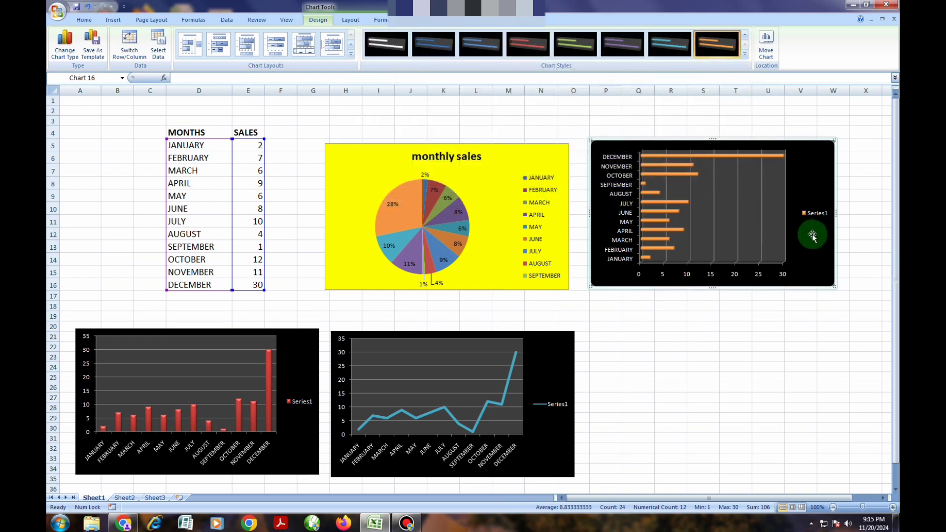
{"action": "left_click", "coordinate": [739, 326]}
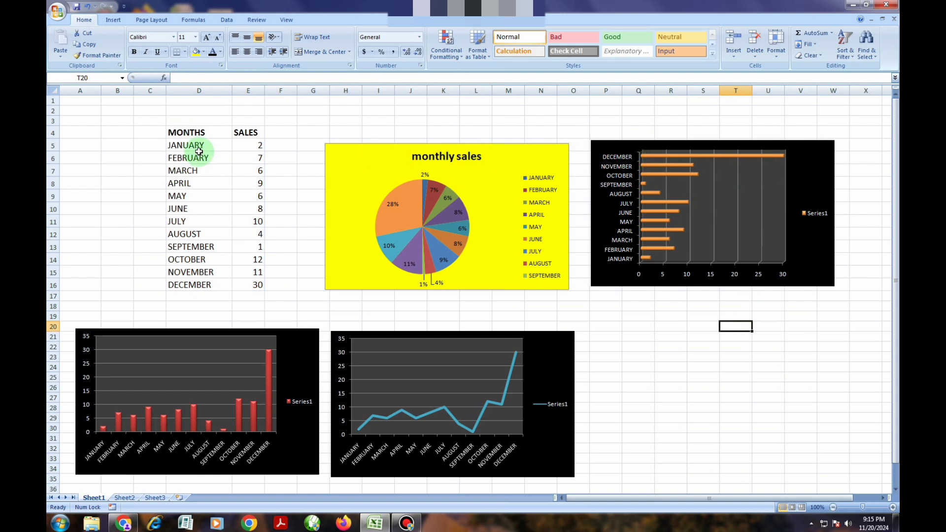
Step: Insert a basic 2-D area chart of D5:E16 and place it below the bar chart, beside the line chart
{"action": "left_click_drag", "start_coordinate": [185, 145], "coordinate": [259, 282]}
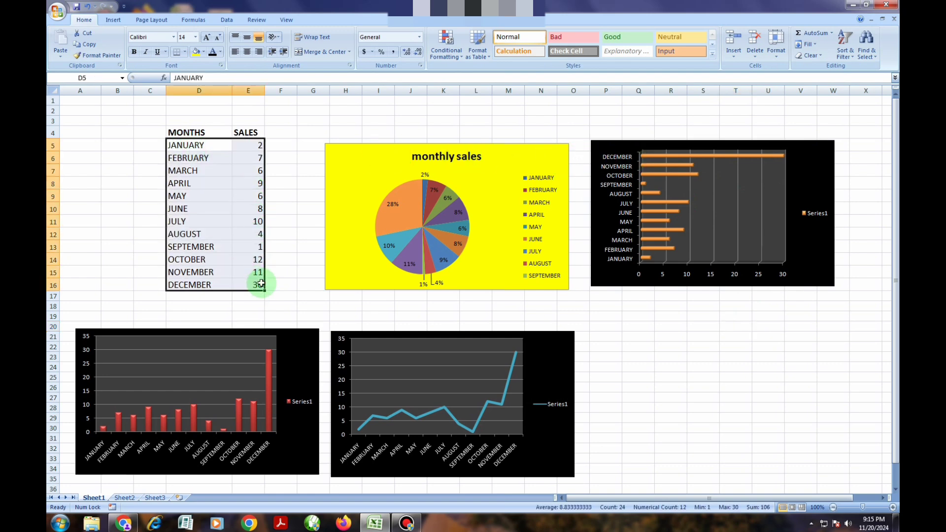
{"action": "left_click", "coordinate": [111, 23]}
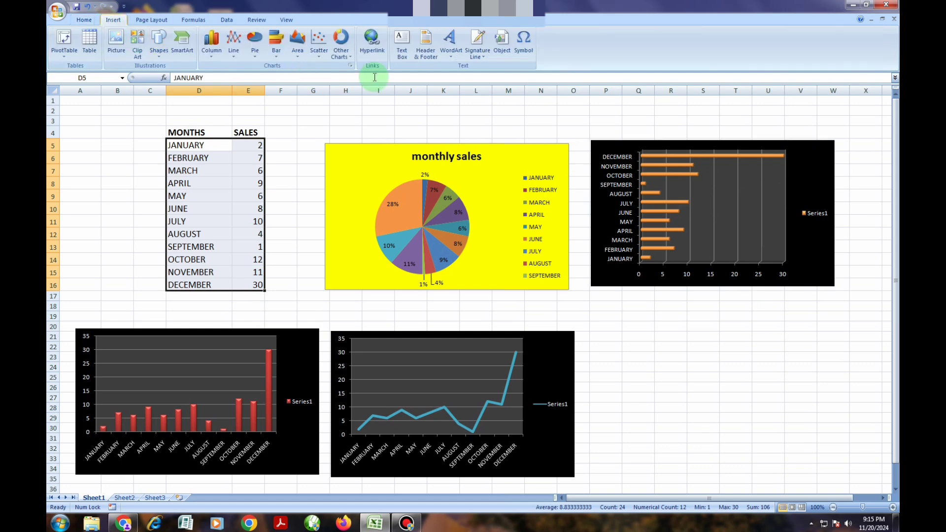
{"action": "left_click", "coordinate": [297, 60]}
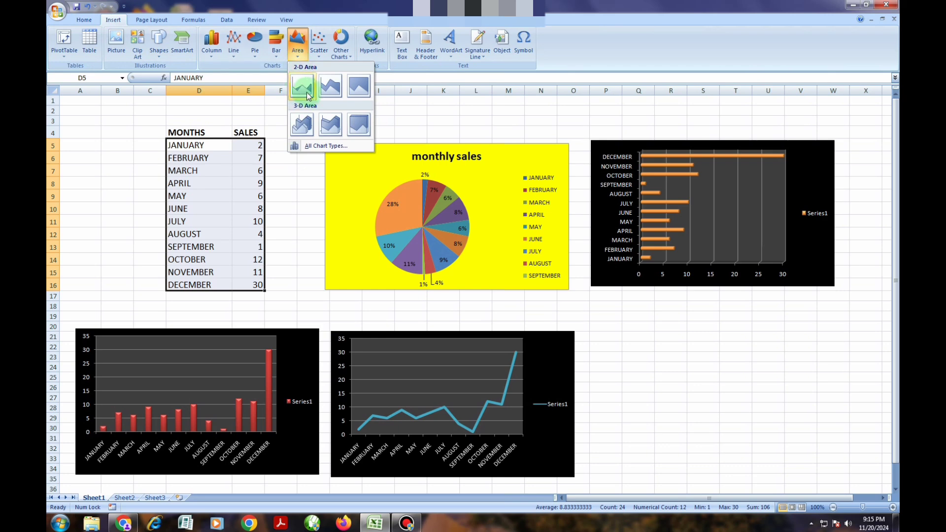
{"action": "left_click", "coordinate": [302, 87]}
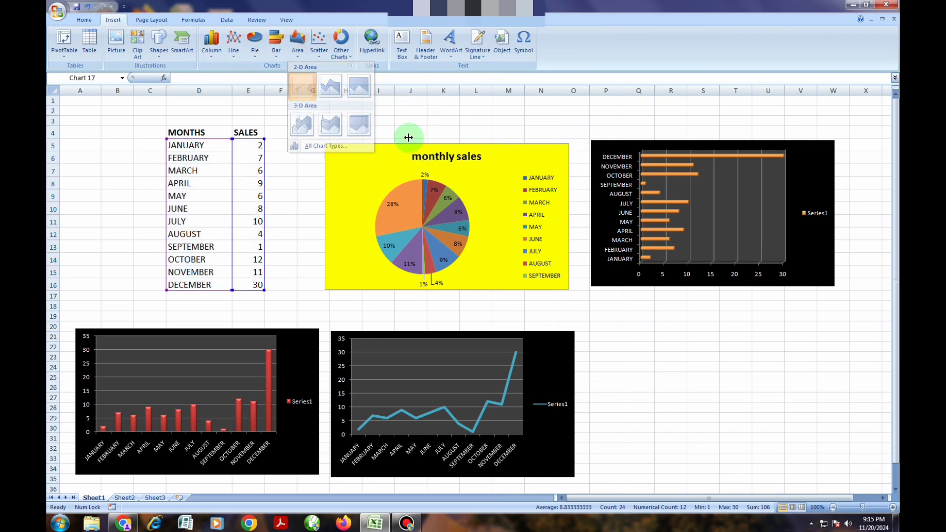
{"action": "left_click_drag", "start_coordinate": [577, 241], "coordinate": [815, 336]}
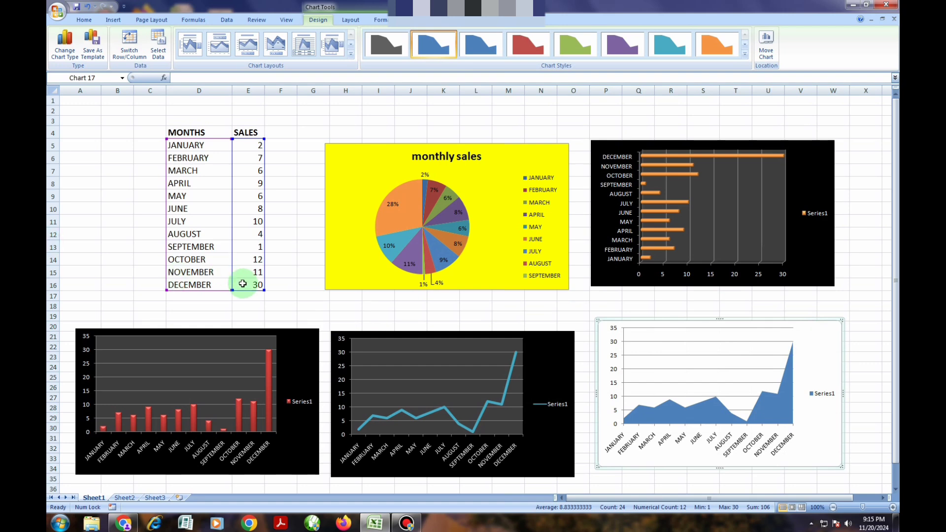